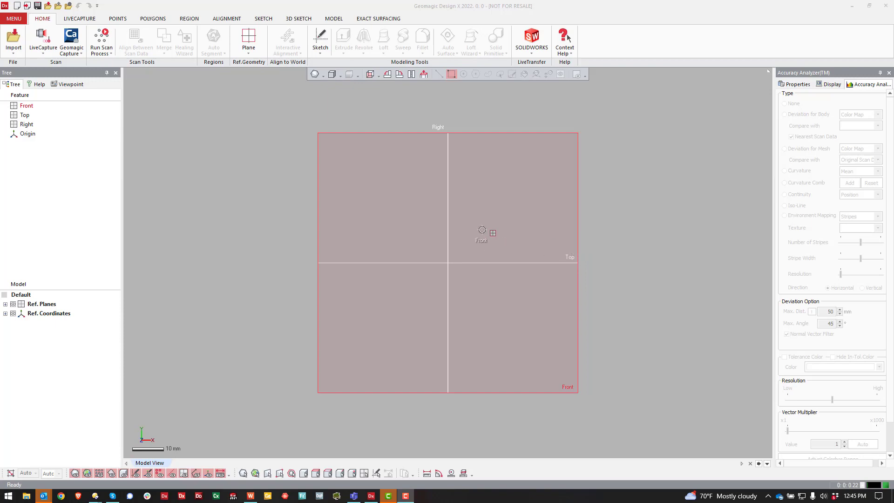
Start a LiveCapture laser scan with the clipping plane enabled and capture the clipping plane with the scanner
click(80, 20)
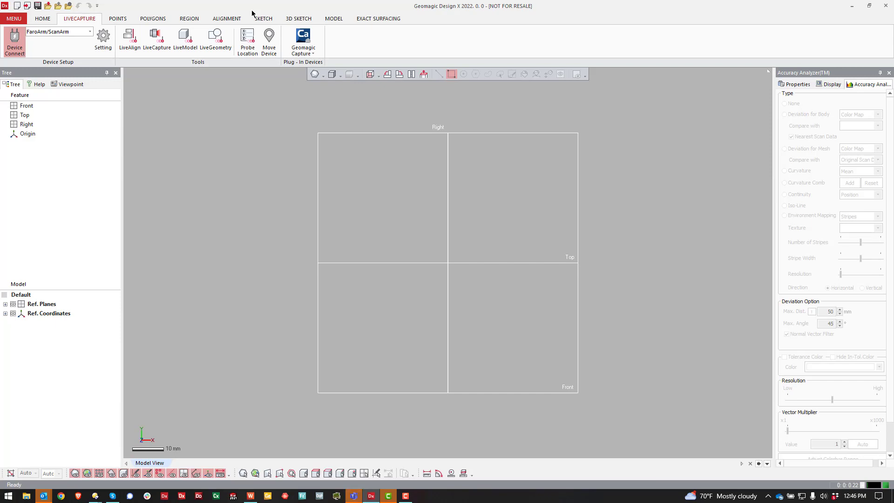
click(156, 36)
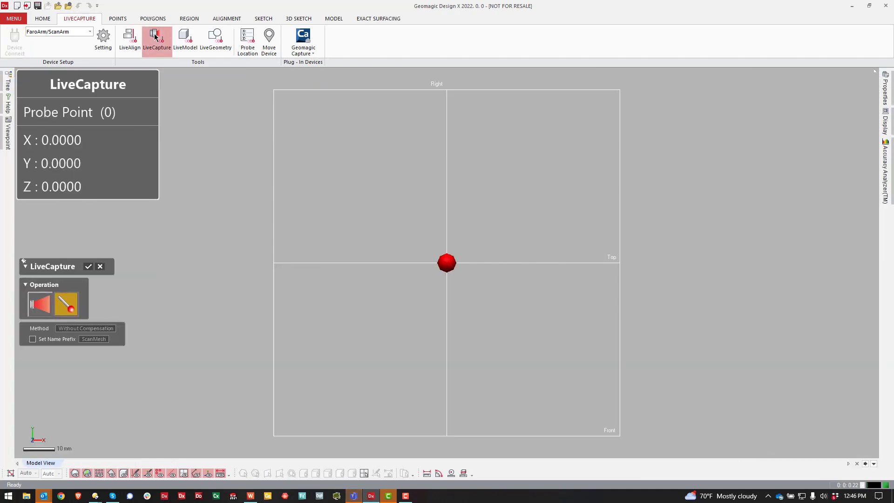
click(49, 305)
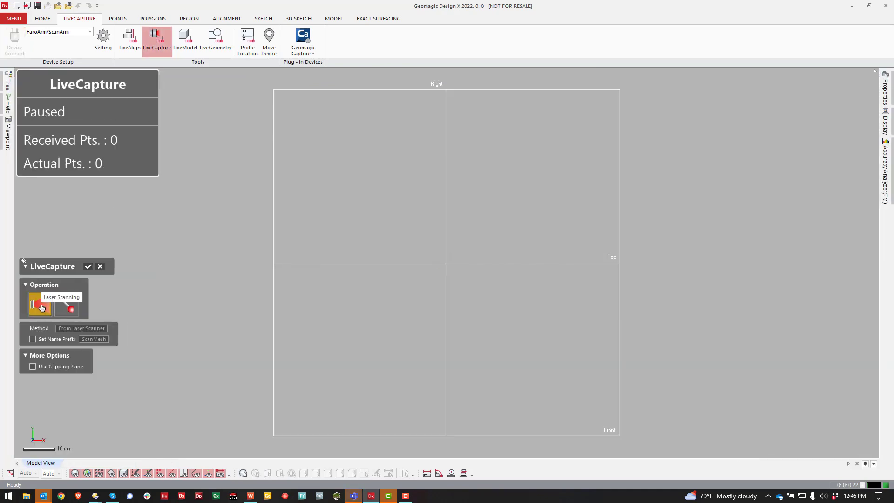
click(34, 367)
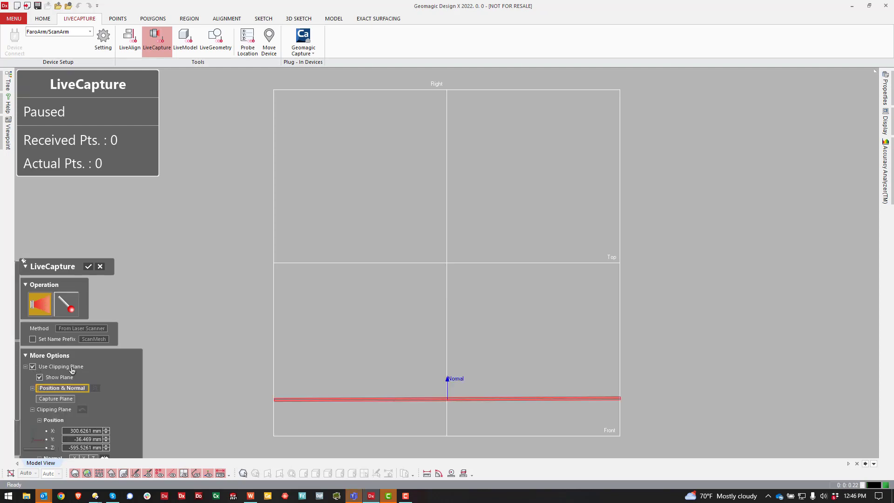
click(55, 399)
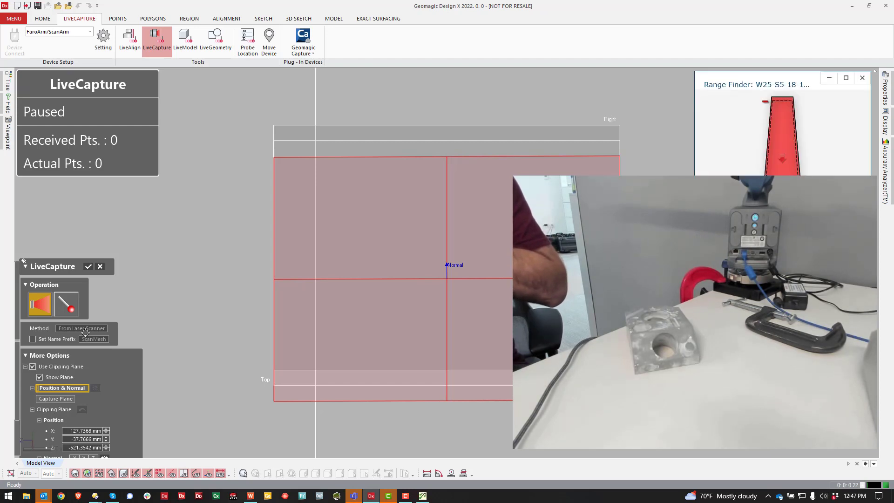
Laser-scan the part with the captured clipping plane active, accept the scan data and check the resulting meshes
scroll(19, 394, down, 4)
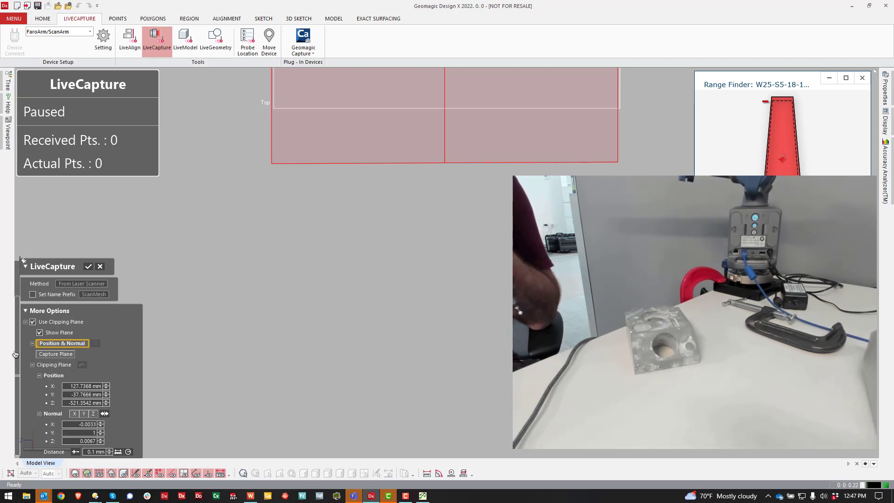
scroll(18, 360, up, 3)
scroll(30, 441, down, 3)
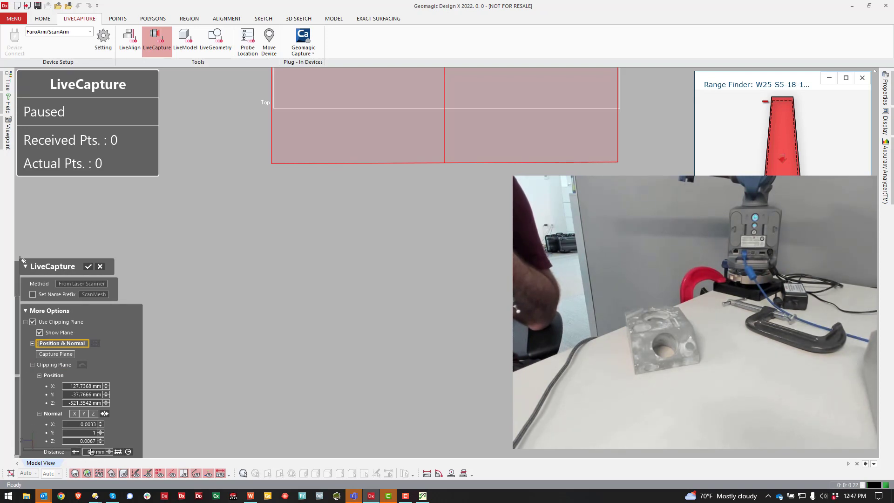
scroll(20, 404, up, 3)
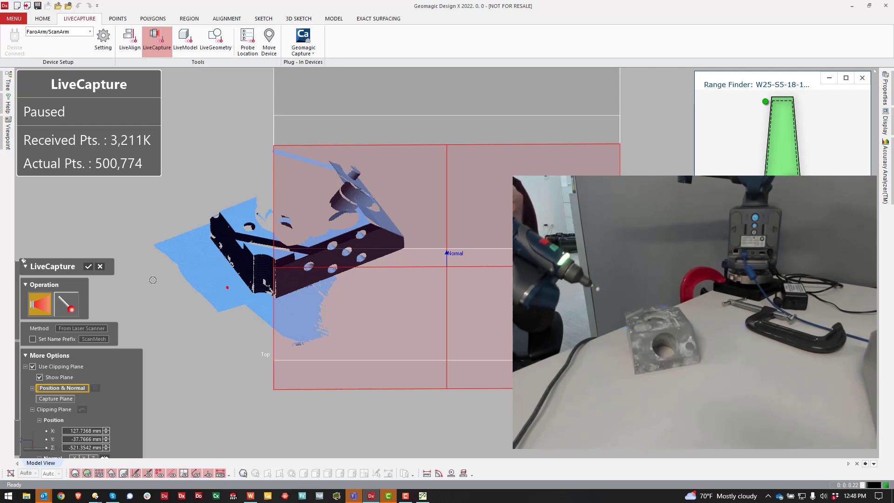
click(87, 266)
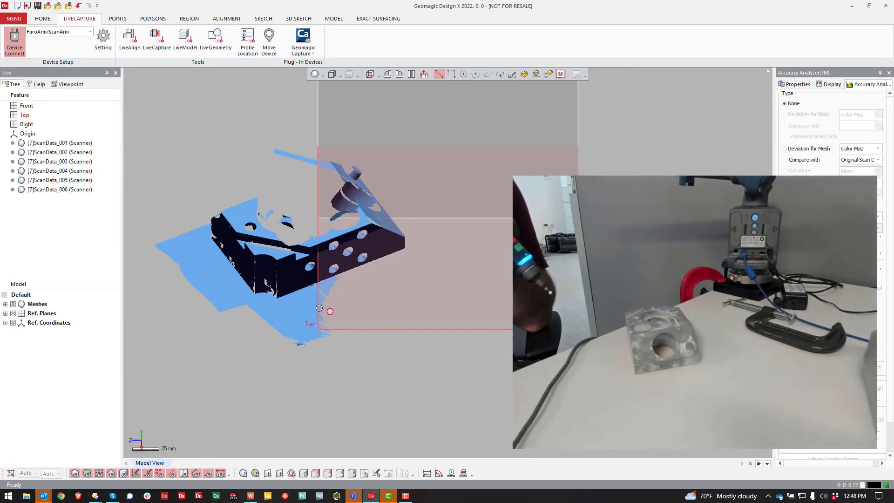
right_drag(296, 303, 356, 234)
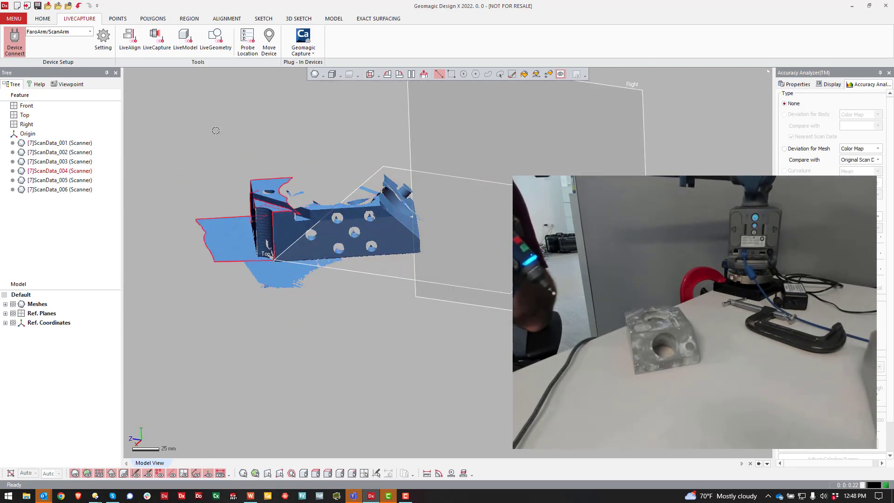
Start a new model without saving and set up another laser scan with a newly captured clipping plane
click(16, 6)
click(464, 269)
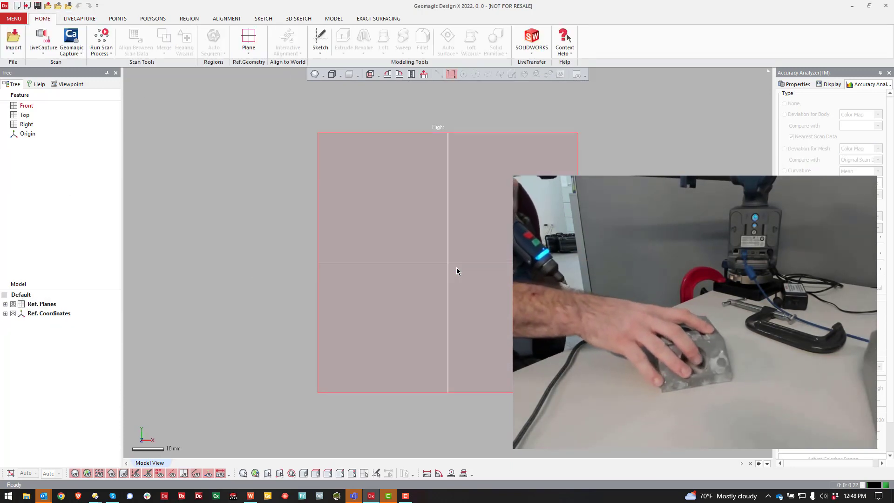
click(78, 19)
click(157, 41)
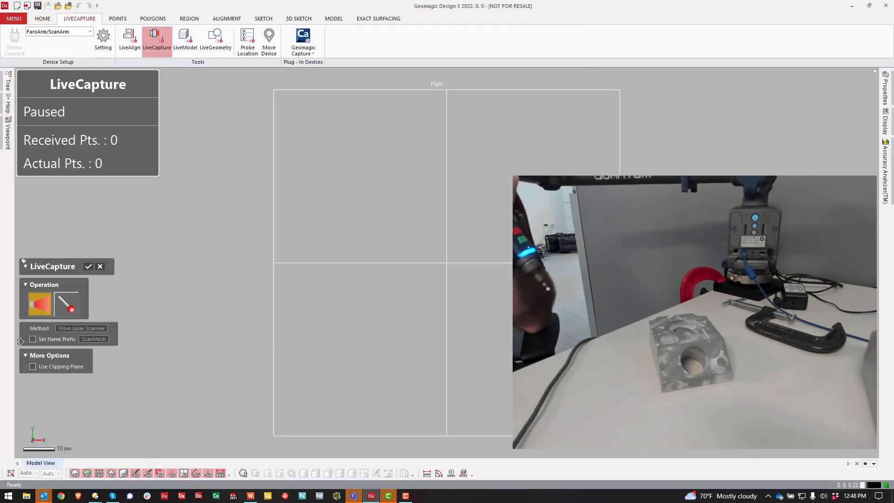
click(33, 366)
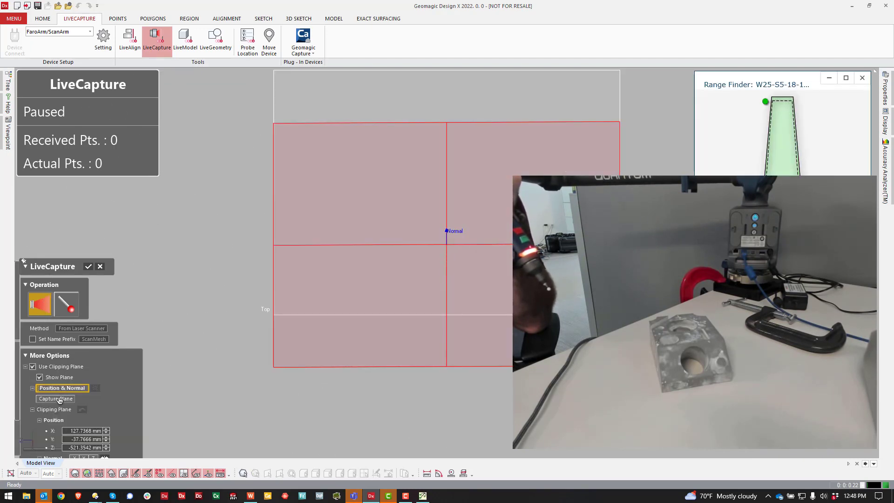
click(59, 399)
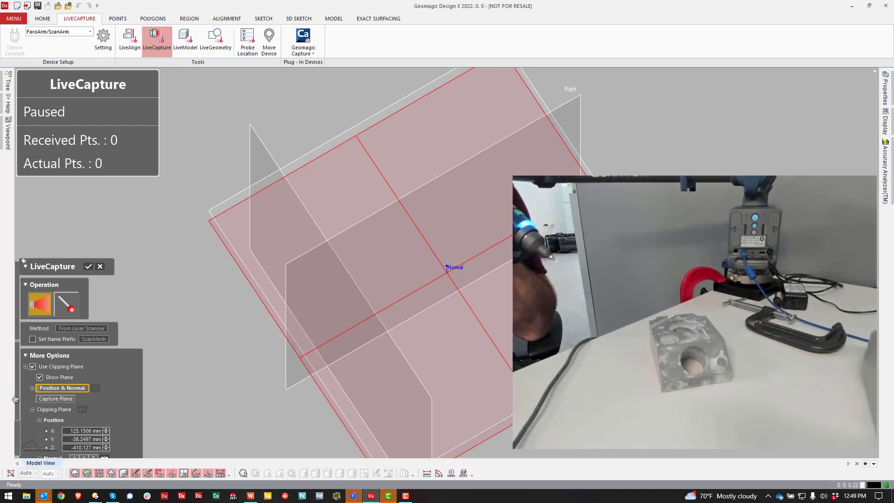
Scan the repositioned block against the new clipping plane, accept the capture and inspect its meshes
scroll(22, 442, down, 2)
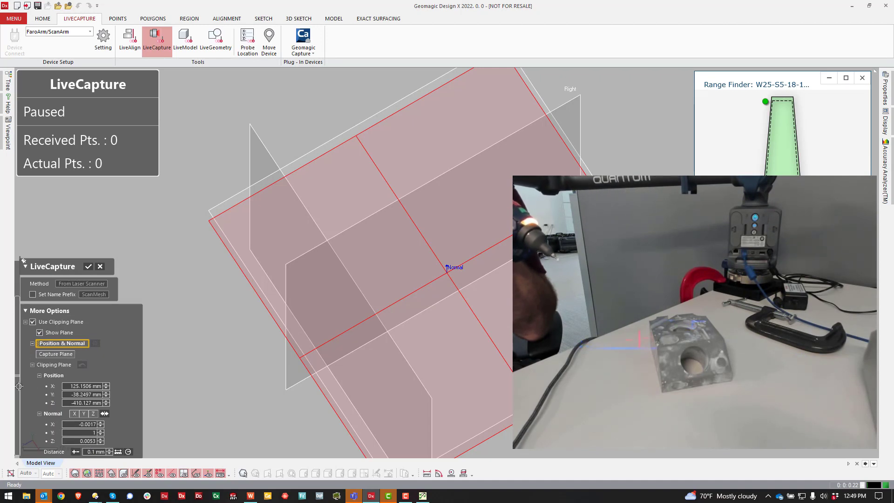
scroll(20, 353, up, 2)
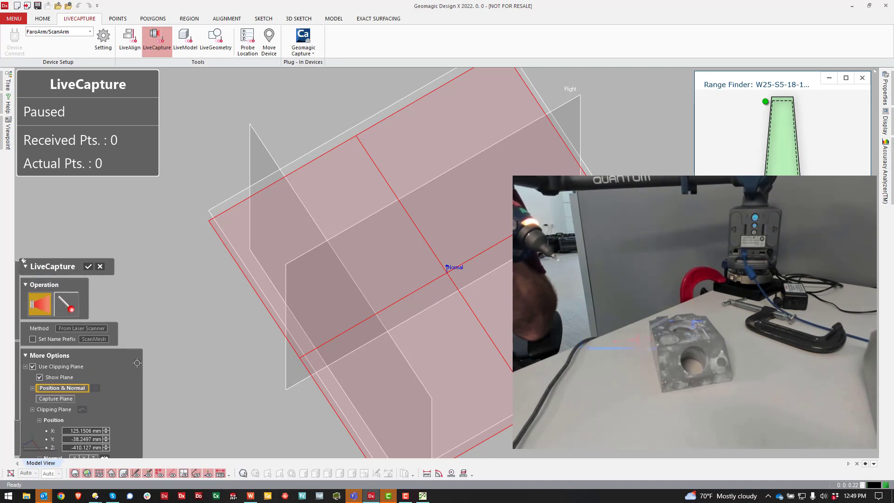
right_drag(304, 277, 508, 171)
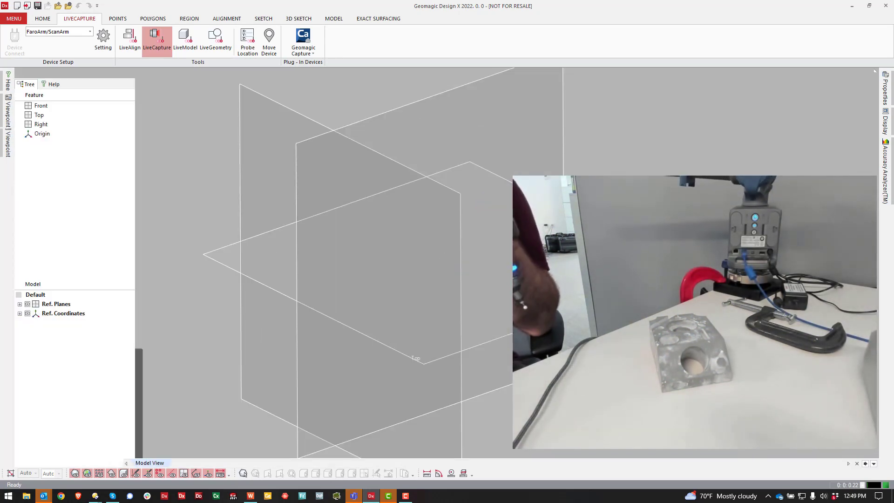
scroll(456, 324, up, 5)
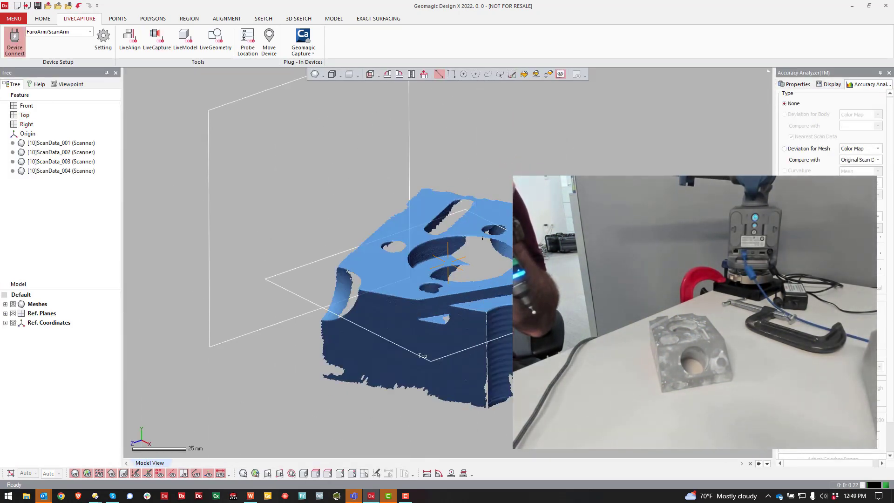
right_drag(446, 326, 386, 233)
Start a new model without saving and probe a reference plane with LiveGeometry, using the Ref.Planes entity type
click(17, 6)
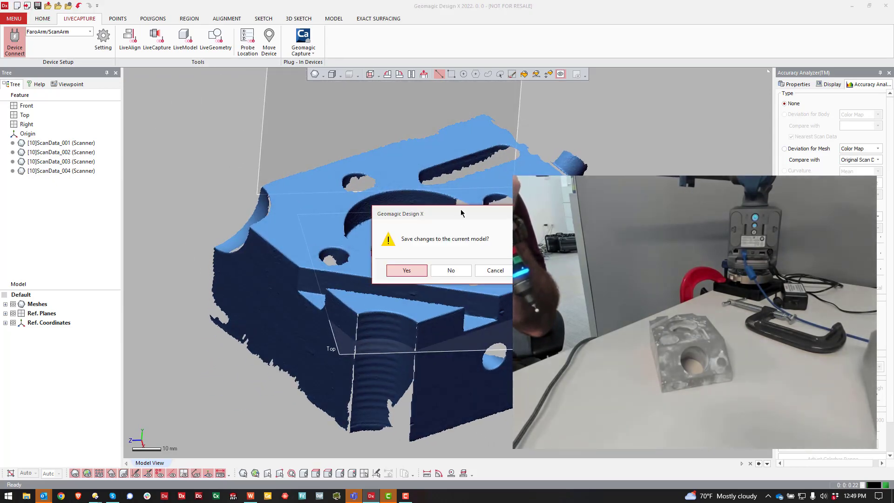
click(451, 270)
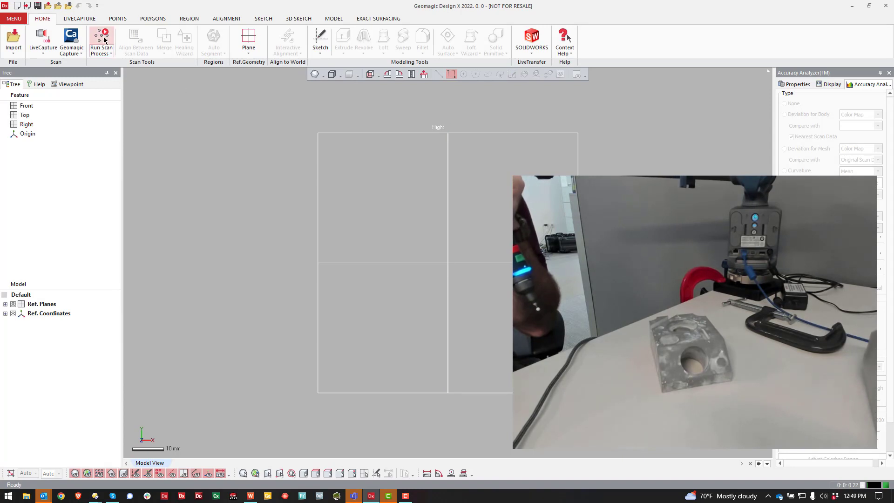
click(80, 20)
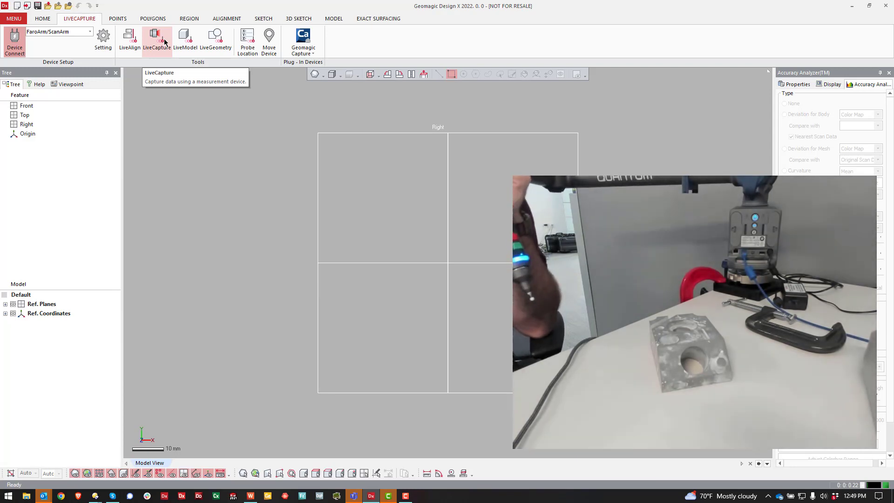
click(213, 42)
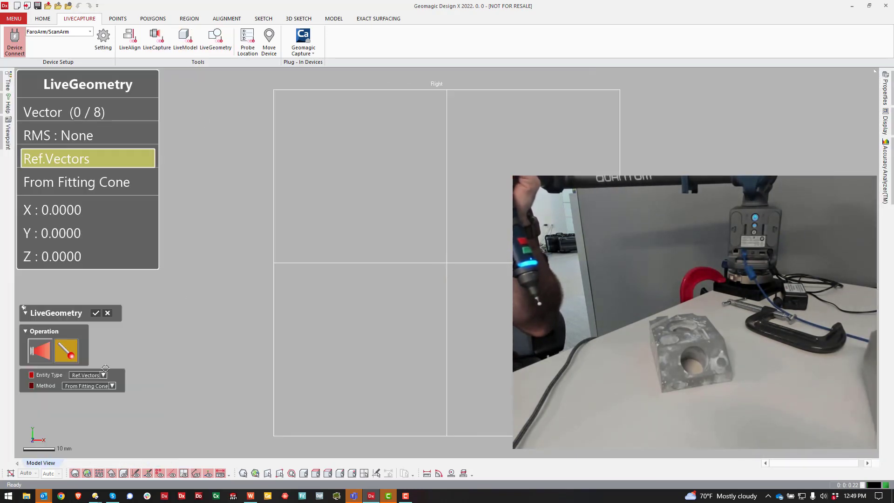
click(104, 374)
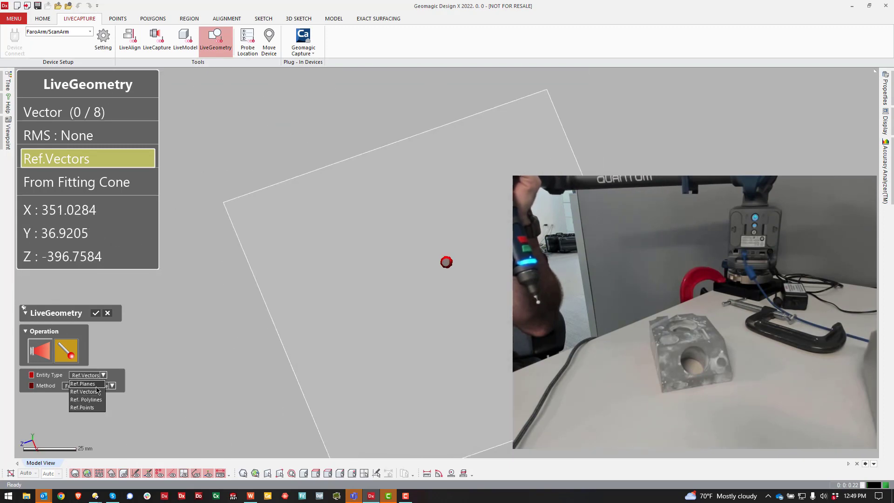
click(93, 384)
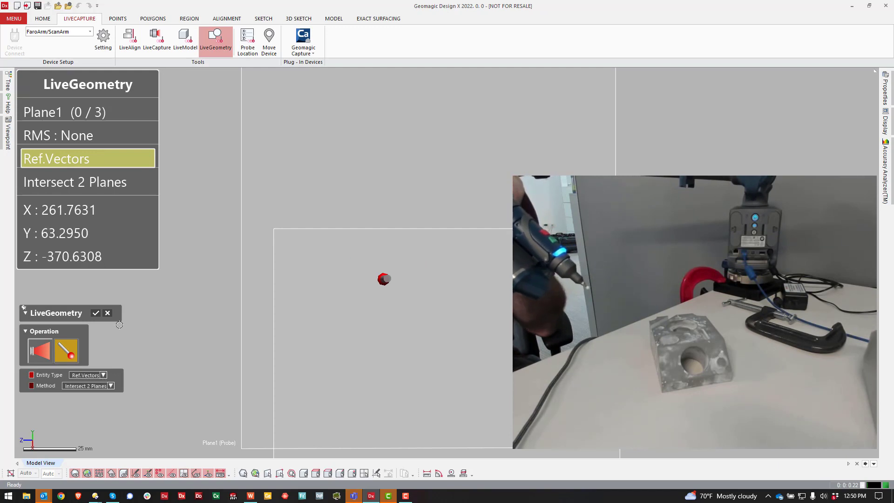
click(95, 313)
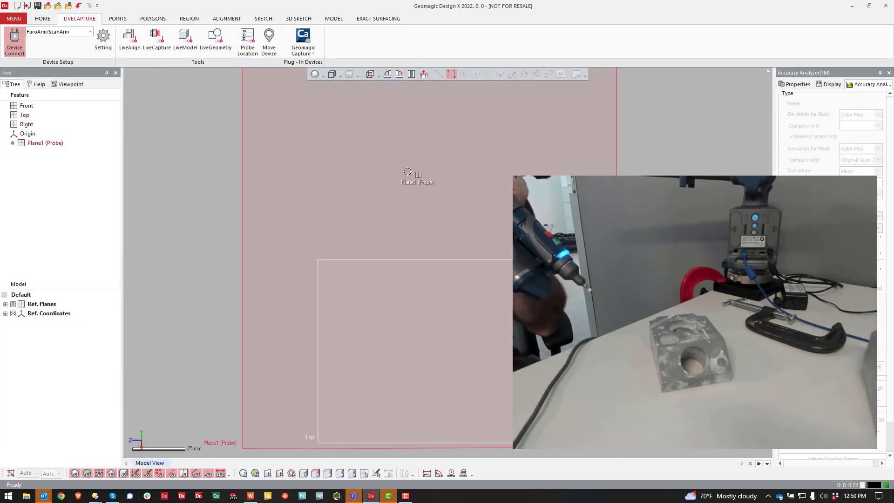
Start a LiveCapture laser scan in the new model and enable its clipping plane
click(166, 43)
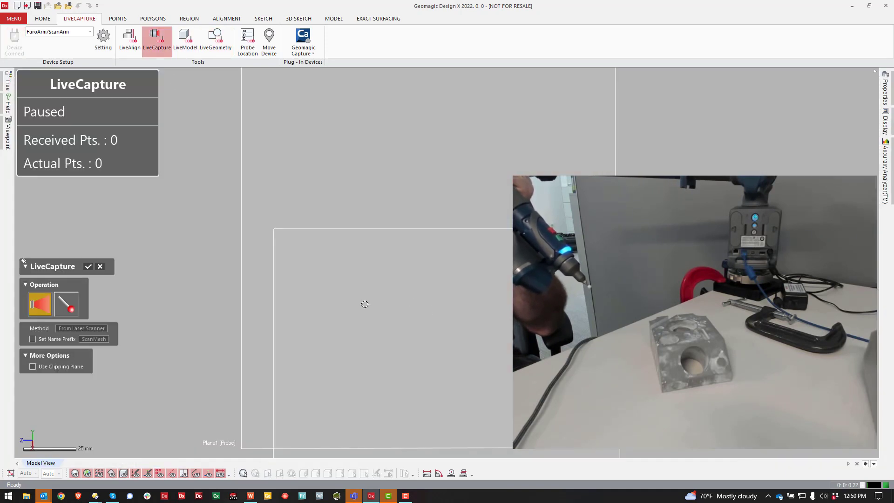
right_drag(365, 304, 311, 275)
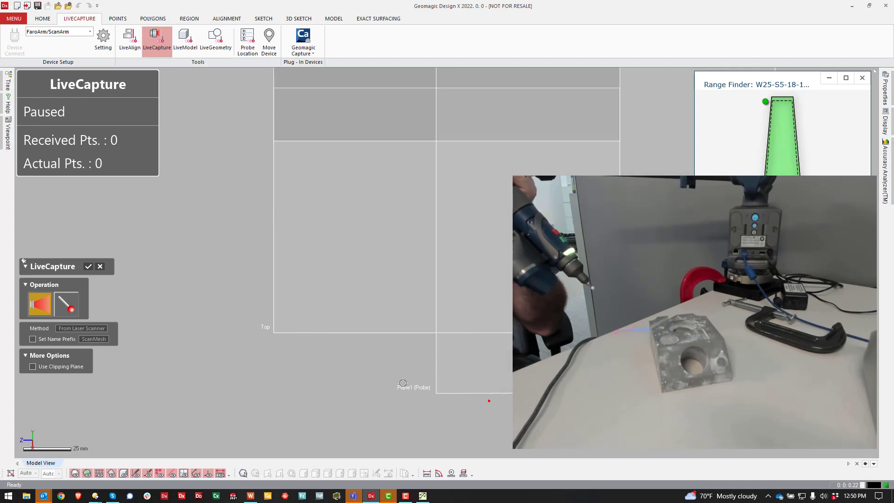
click(32, 367)
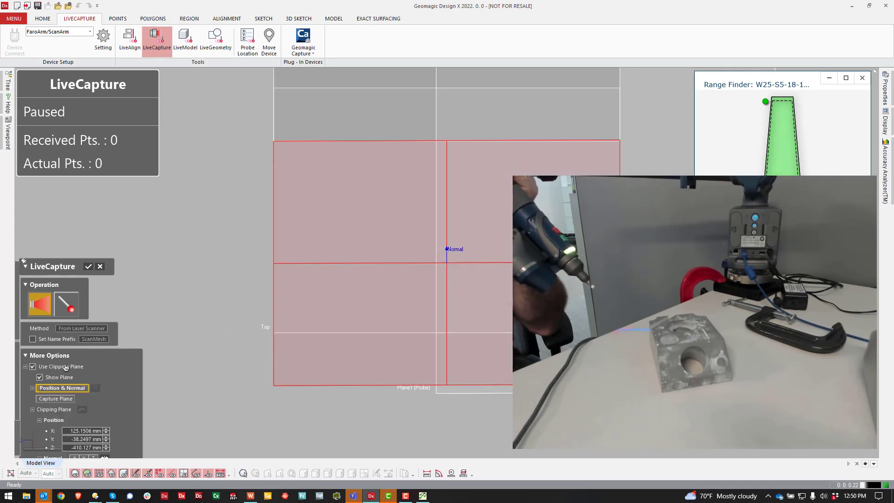
right_drag(386, 361, 434, 300)
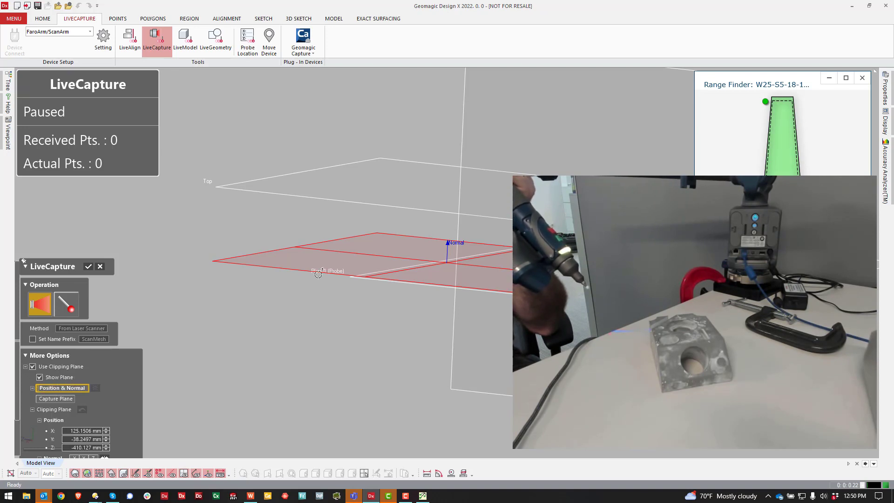
Try the Top and Right planes as the clipping plane's position and normal reference, and assign the probed Plane1
click(407, 196)
click(497, 122)
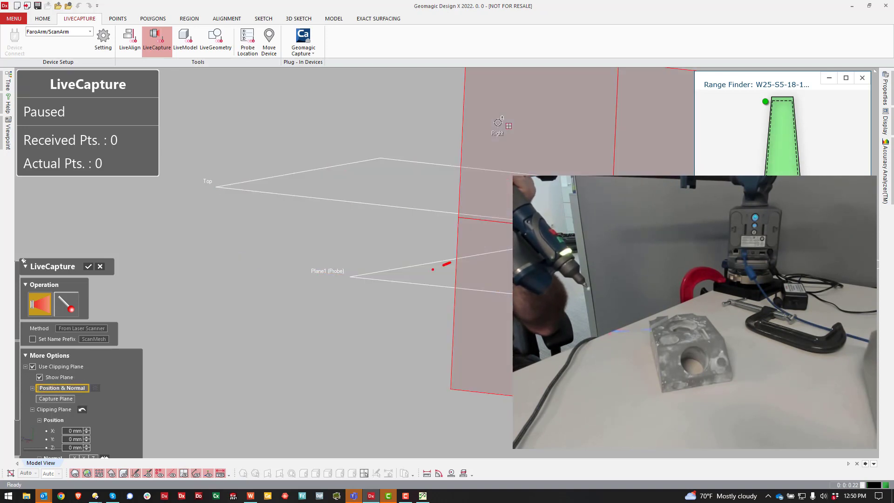
click(442, 269)
click(398, 195)
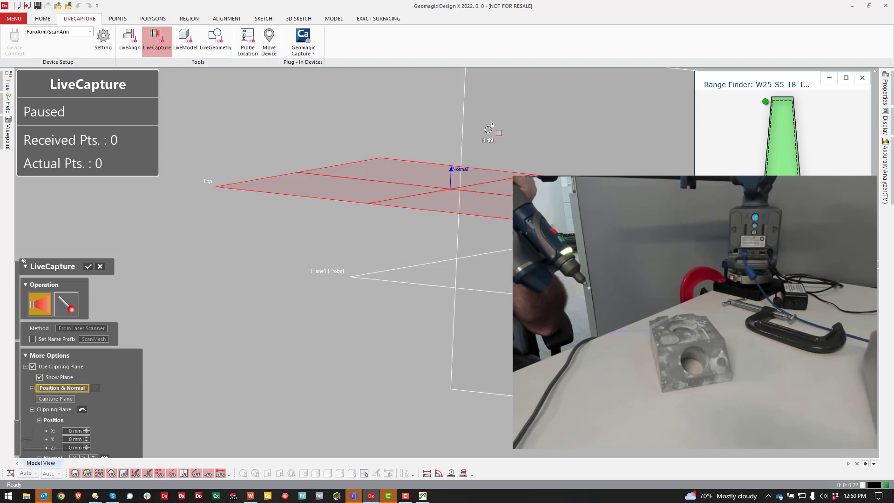
click(453, 171)
click(407, 271)
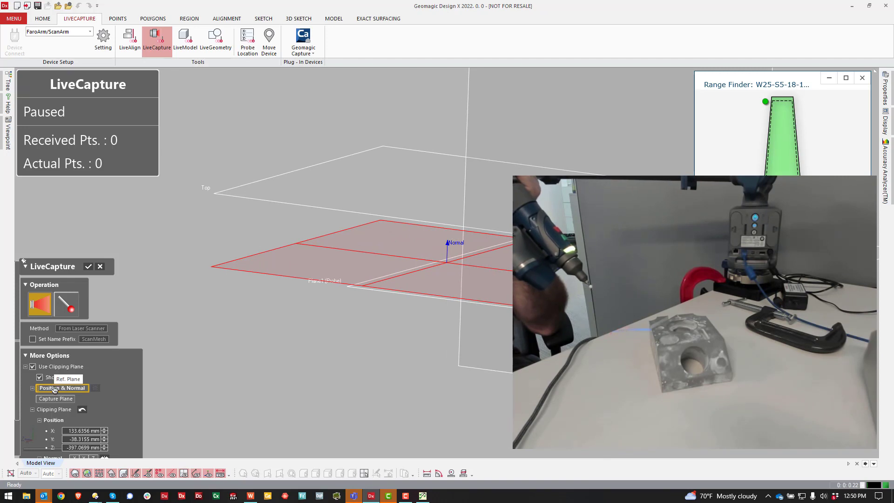
click(519, 133)
click(395, 213)
click(418, 289)
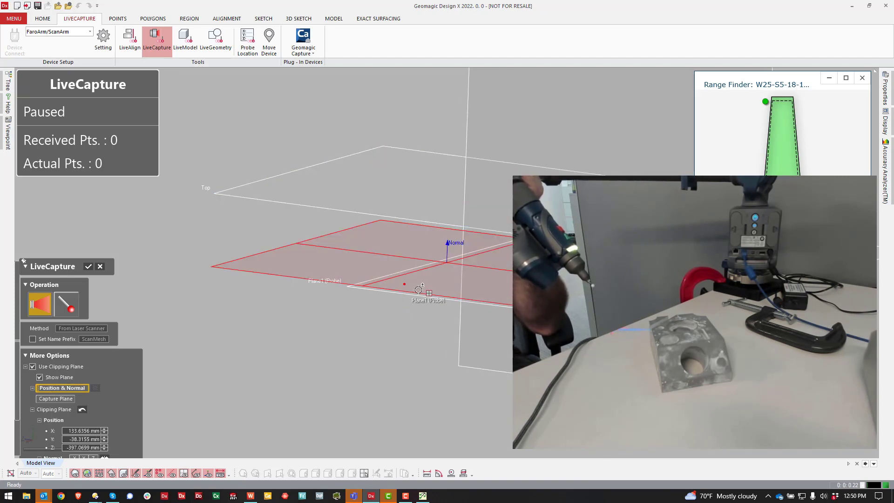
right_drag(421, 291, 429, 251)
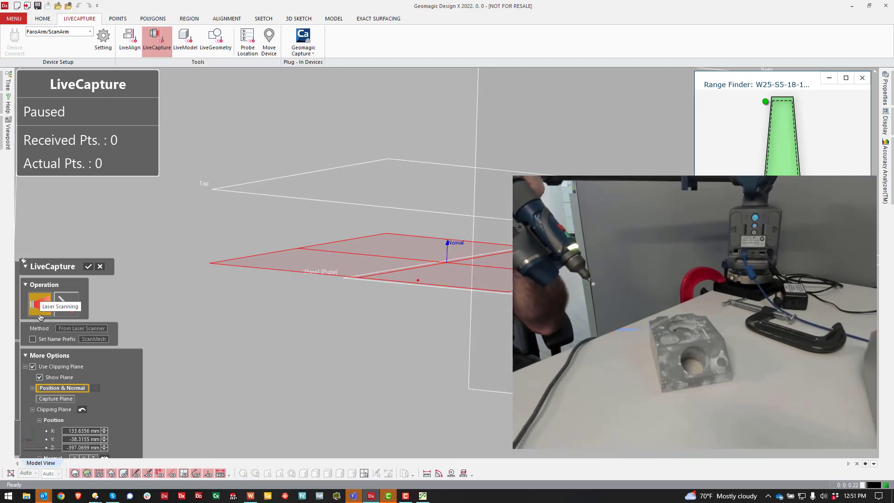